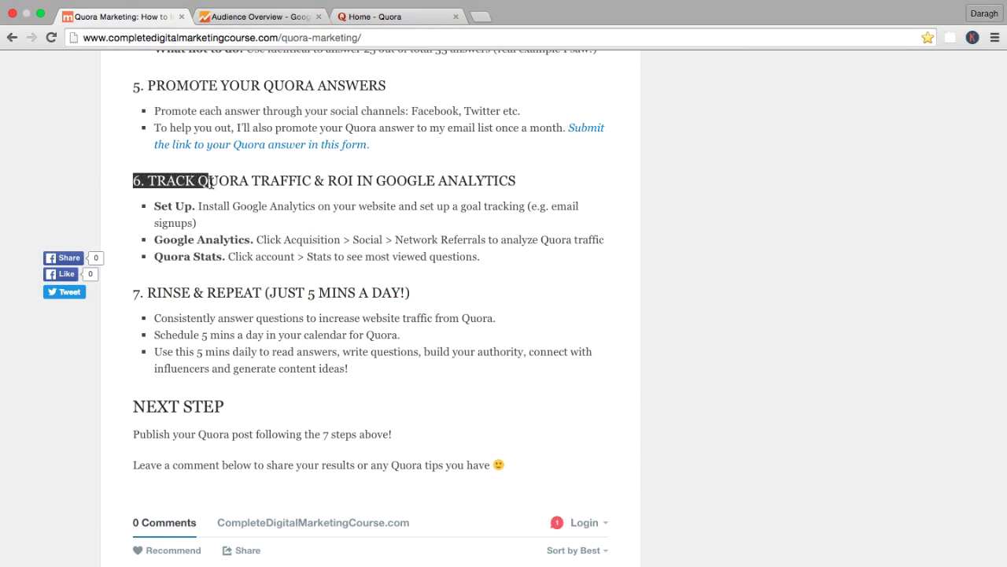
Highlight the article's Quora-tracking heading and its steps: set up Google Analytics and goal tracking.
left_click(168, 182)
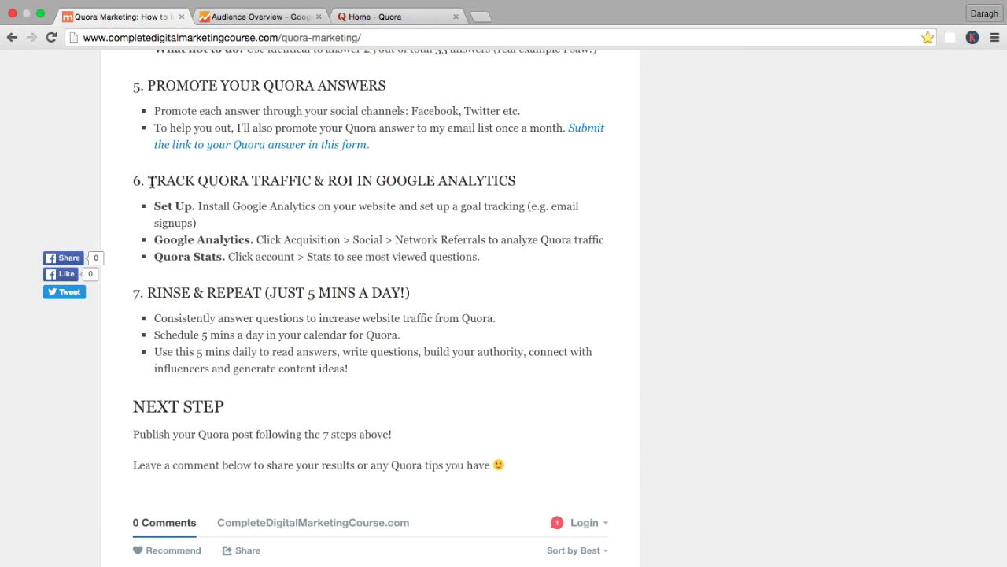
left_click_drag(148, 181, 526, 182)
left_click(527, 184)
left_click_drag(155, 207, 192, 206)
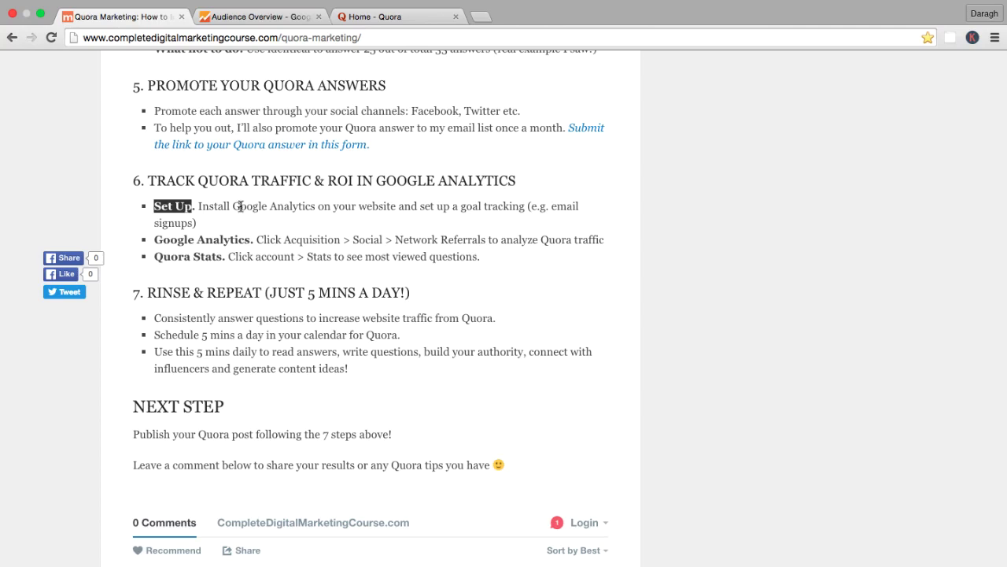
left_click(199, 208)
left_click_drag(200, 208, 341, 209)
left_click(443, 209)
left_click_drag(423, 208, 524, 210)
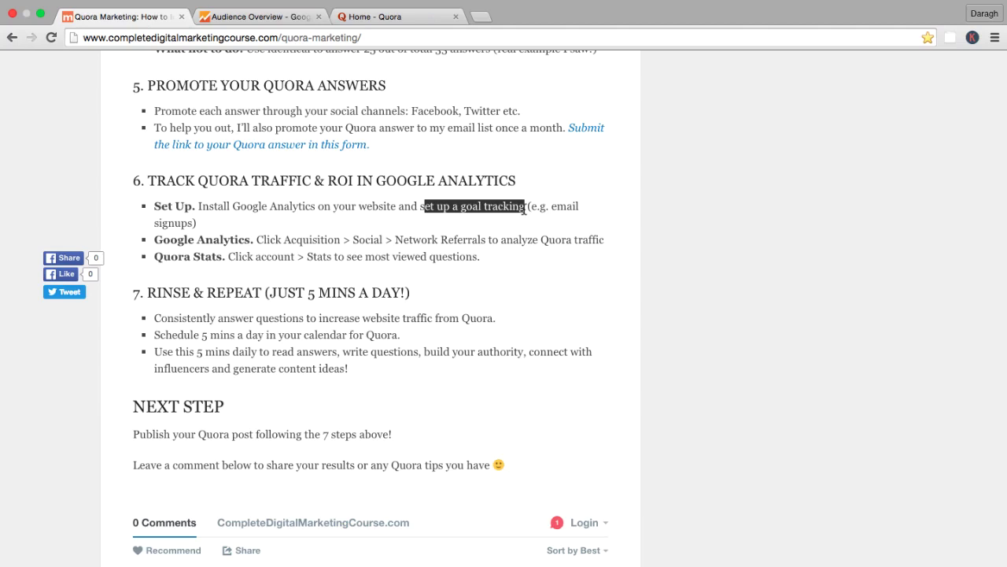
left_click(260, 232)
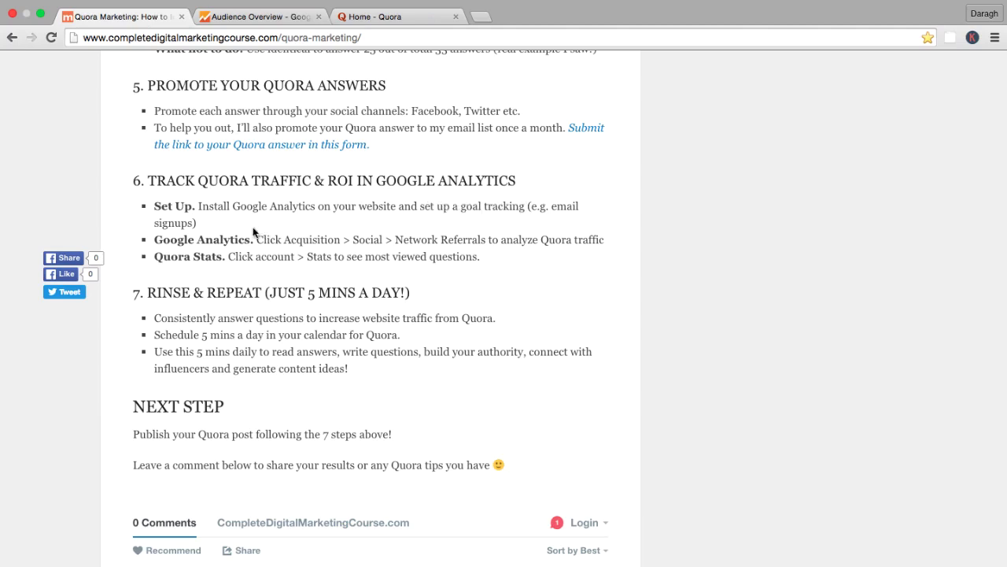
left_click_drag(154, 239, 256, 240)
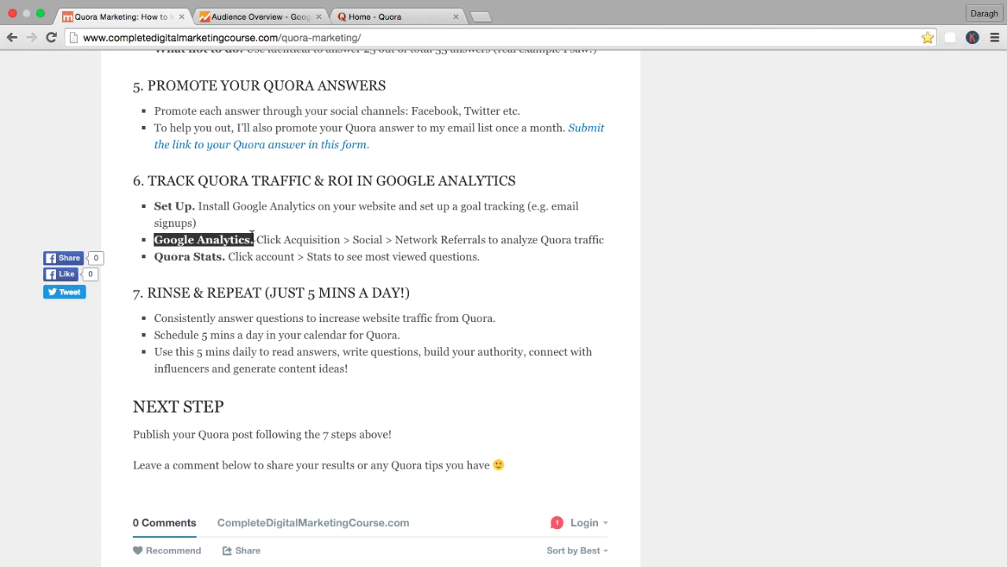
Open Acquisition > Social > Network Referrals in Google Analytics, showing Quora at 344 sessions.
left_click(256, 19)
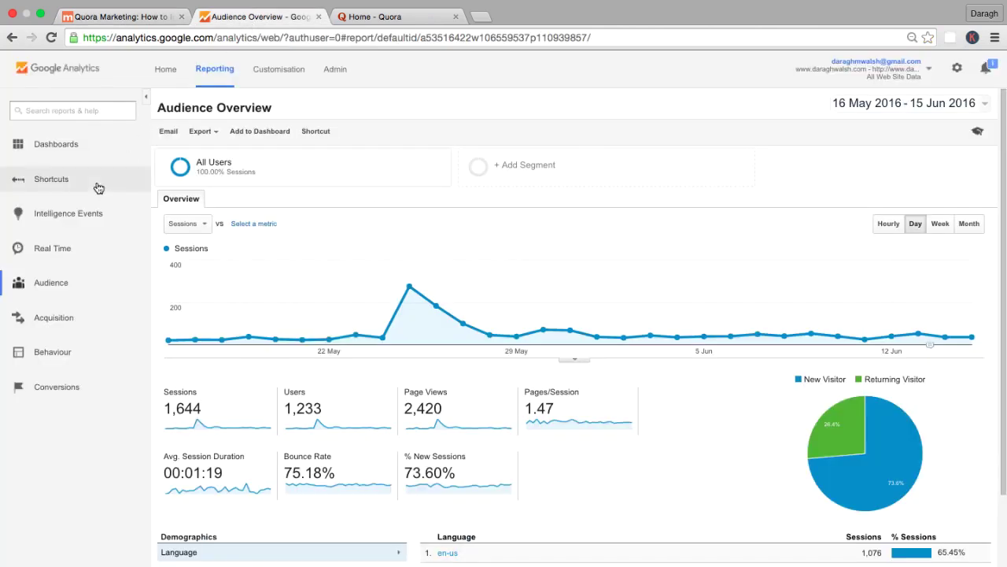
left_click(39, 323)
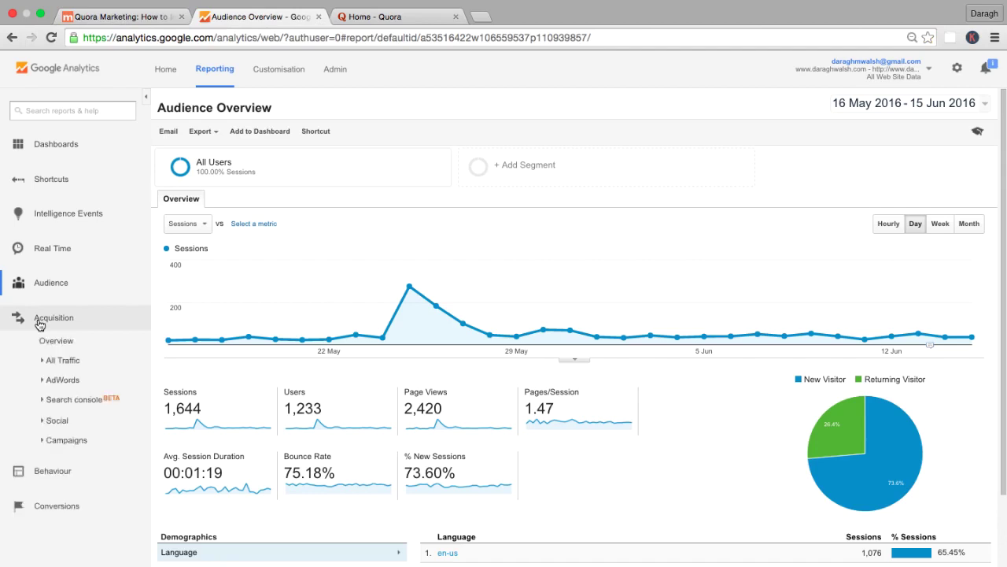
left_click(43, 423)
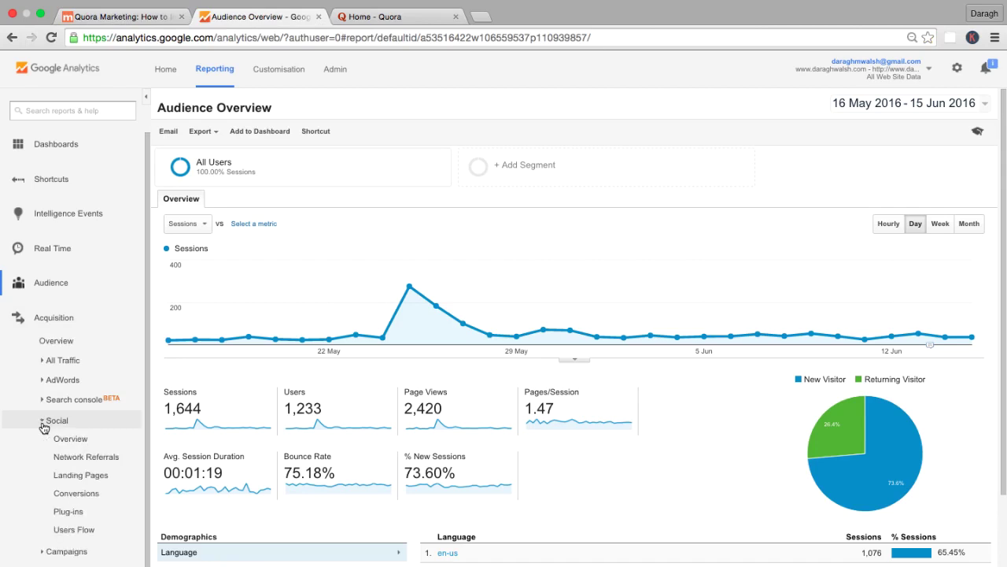
left_click(69, 458)
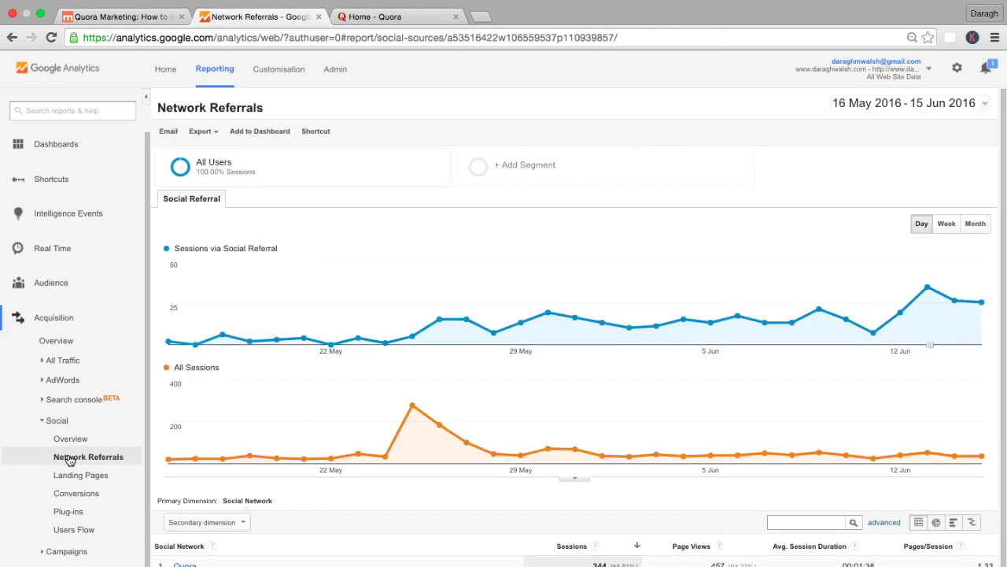
scroll(344, 406, "down", 2)
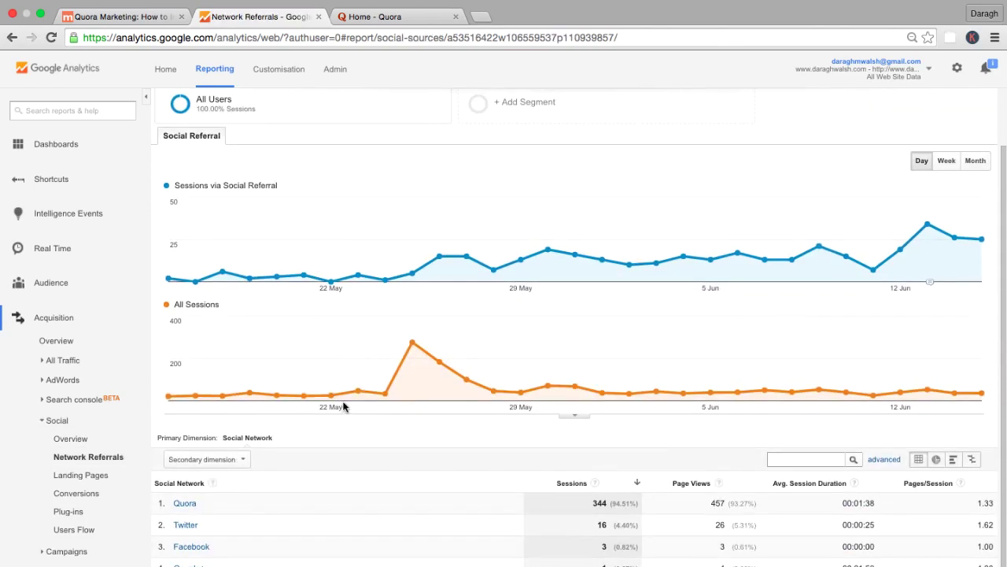
Break Quora's referrals down by shared URL, led by google-adwords-certification with 334 sessions.
left_click(185, 504)
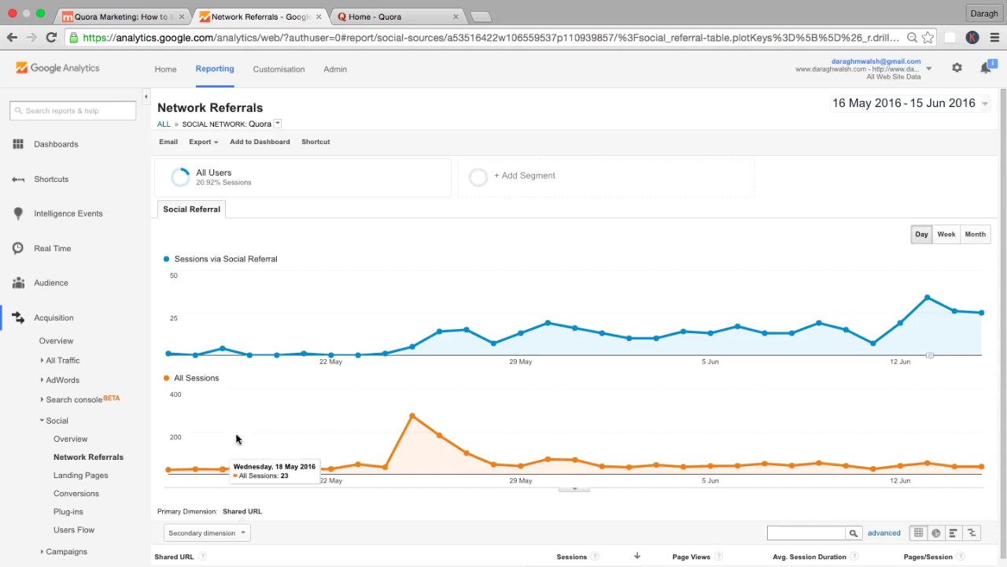
scroll(232, 441, "down", 2)
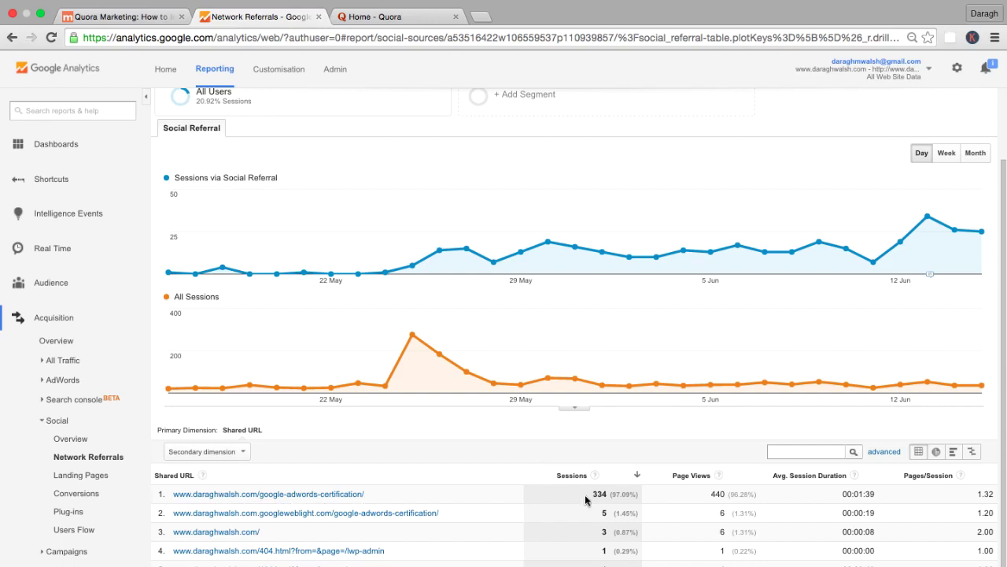
left_click_drag(588, 494, 611, 493)
scroll(843, 243, "up", 2)
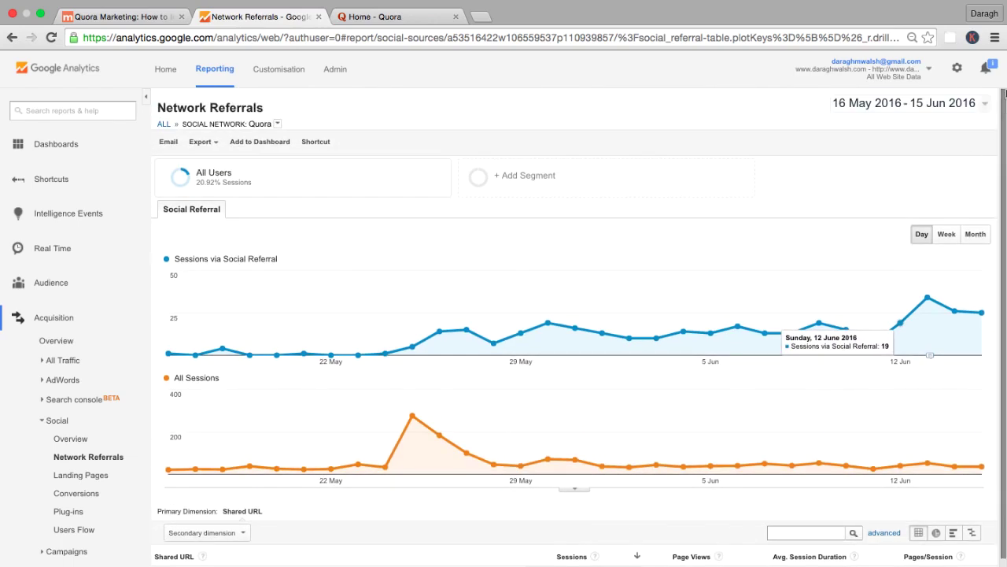
left_click(984, 105)
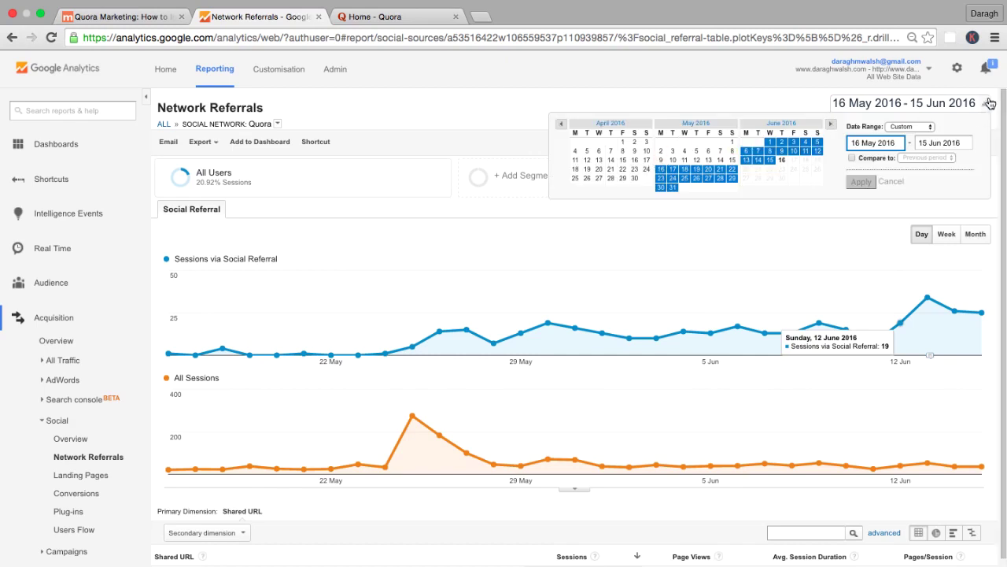
left_click(988, 105)
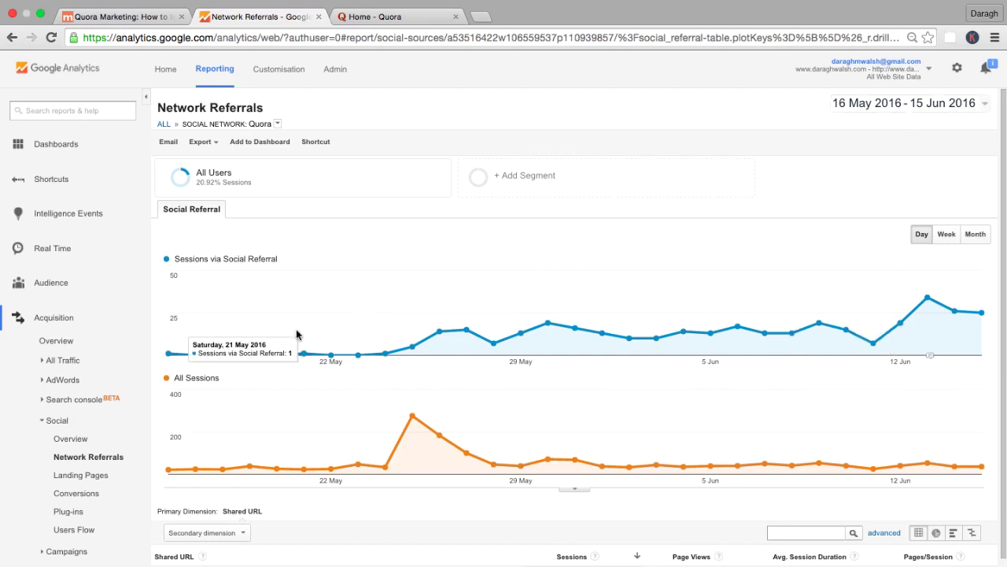
scroll(297, 335, "down", 2)
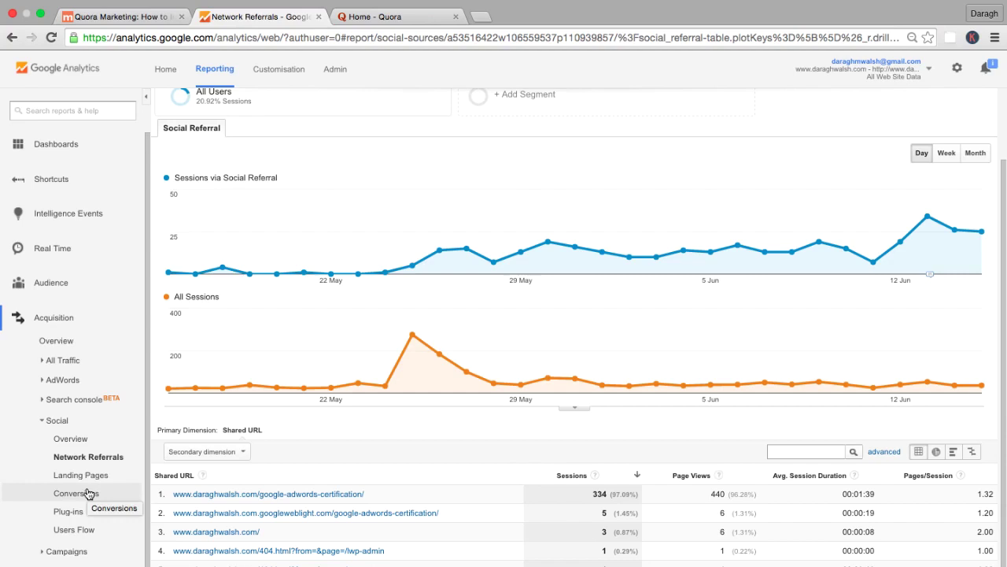
Open Acquisition > Social > Conversions and highlight Quora's 37 of 38 conversions.
left_click(87, 493)
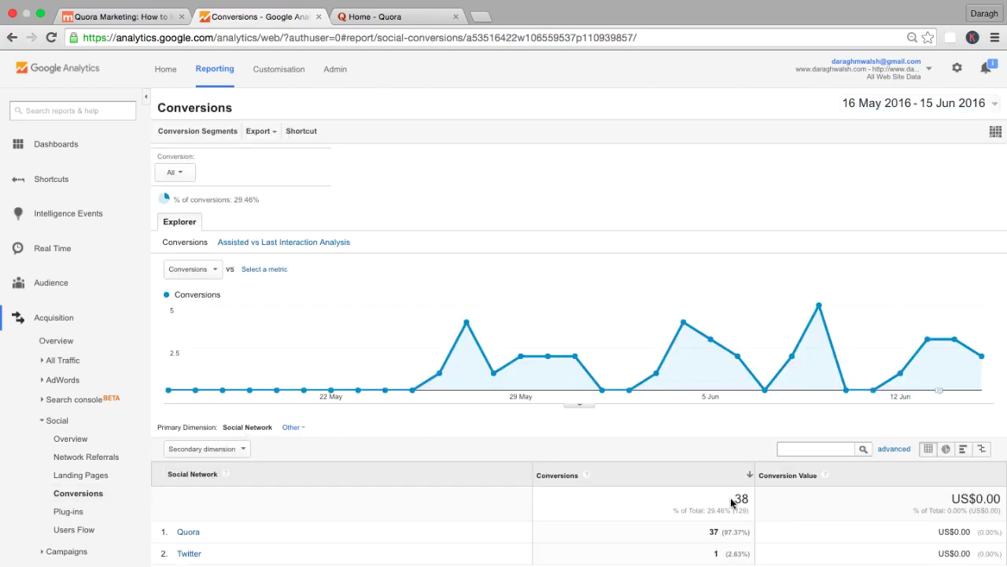
double_click(711, 532)
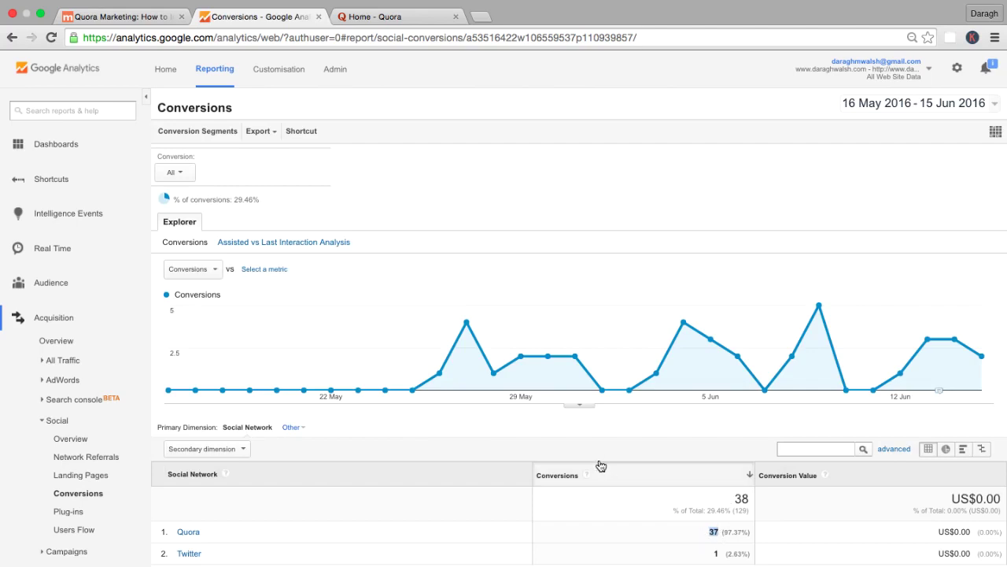
Back in the Quora marketing article, highlight step 6's 'Google Analytics.' and 'Quora Stats.' labels.
left_click(142, 19)
left_click(134, 230)
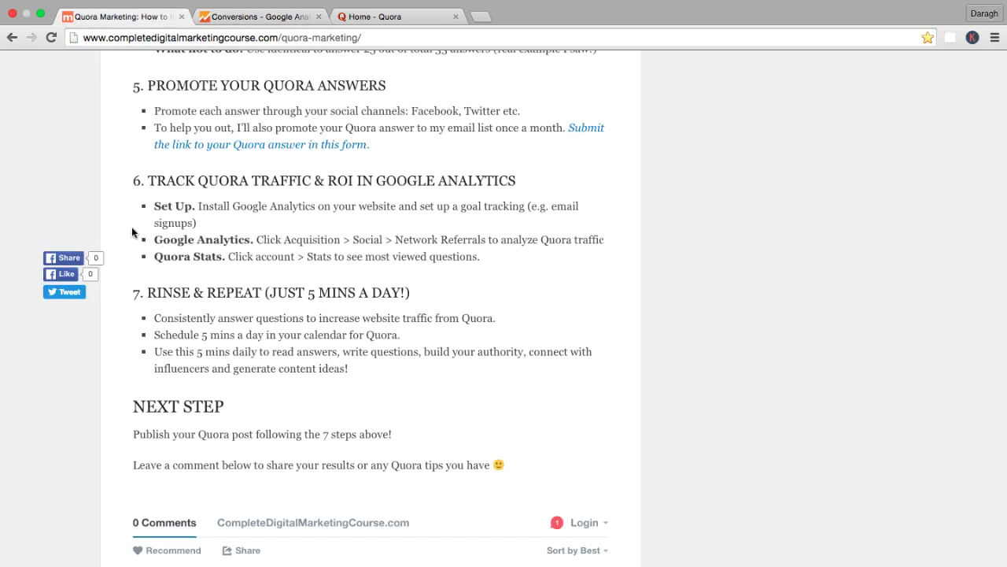
left_click_drag(158, 240, 254, 240)
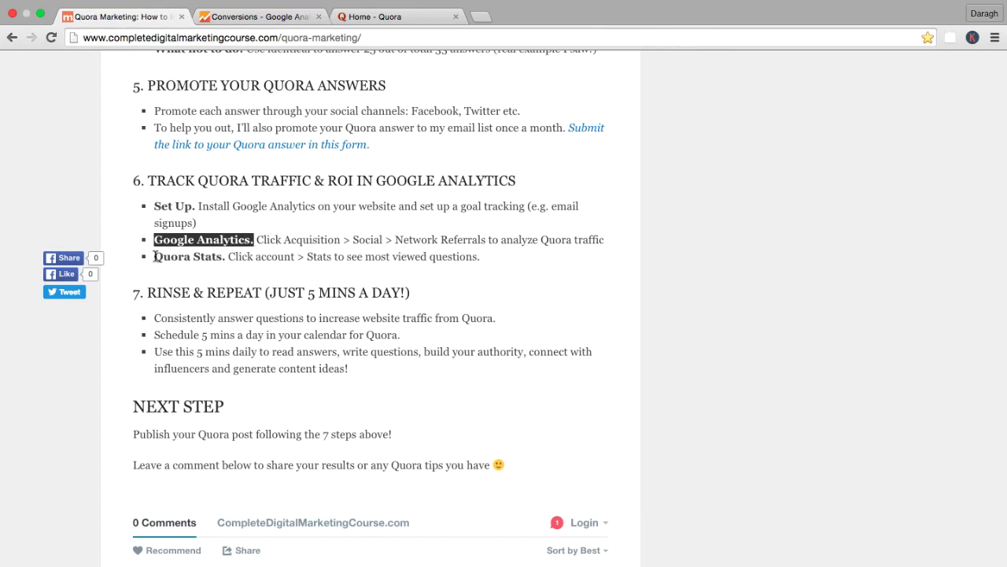
left_click_drag(155, 257, 227, 256)
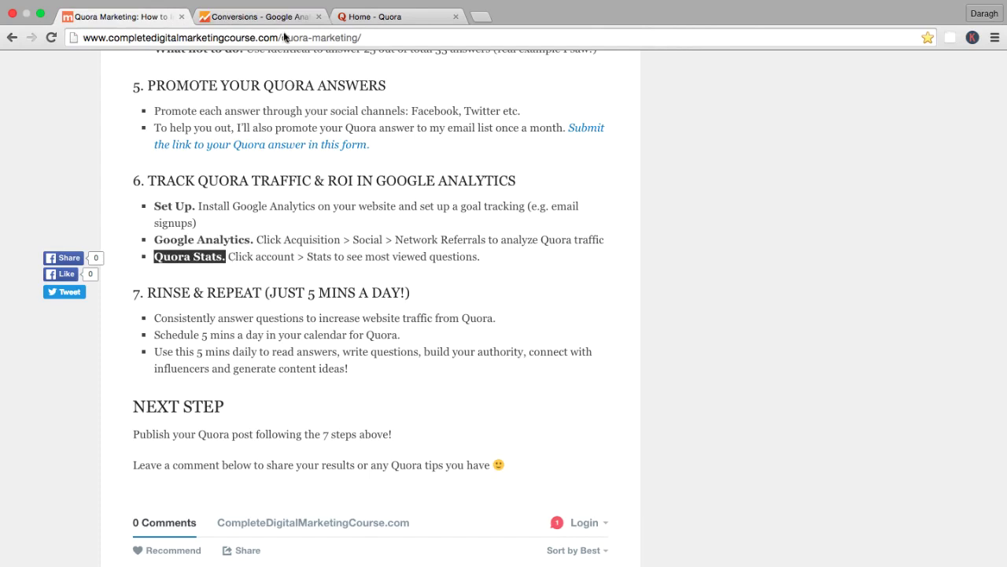
Open Quora Stats from the account menu, showing 5.16k answer views, then return to the article.
left_click(382, 16)
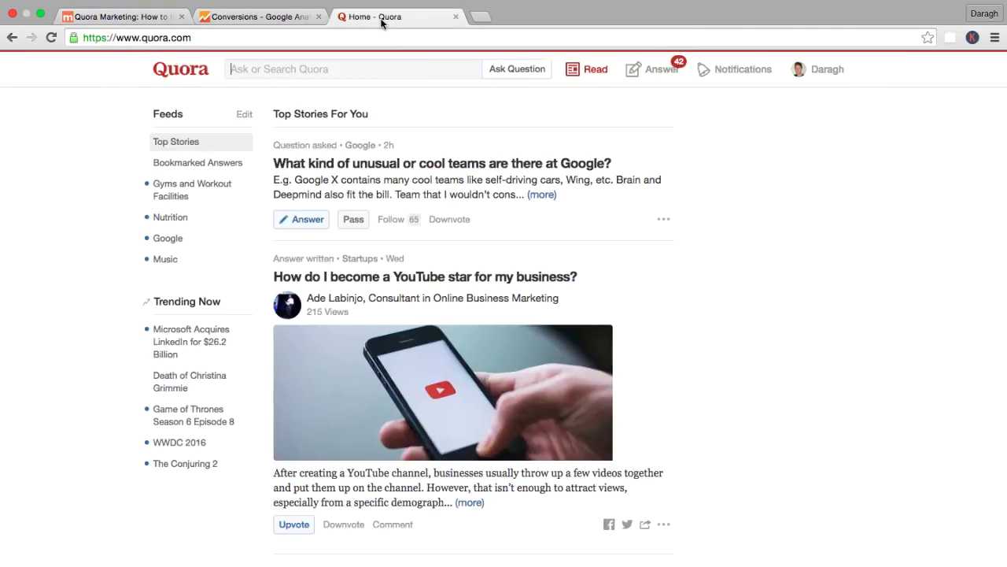
left_click(816, 70)
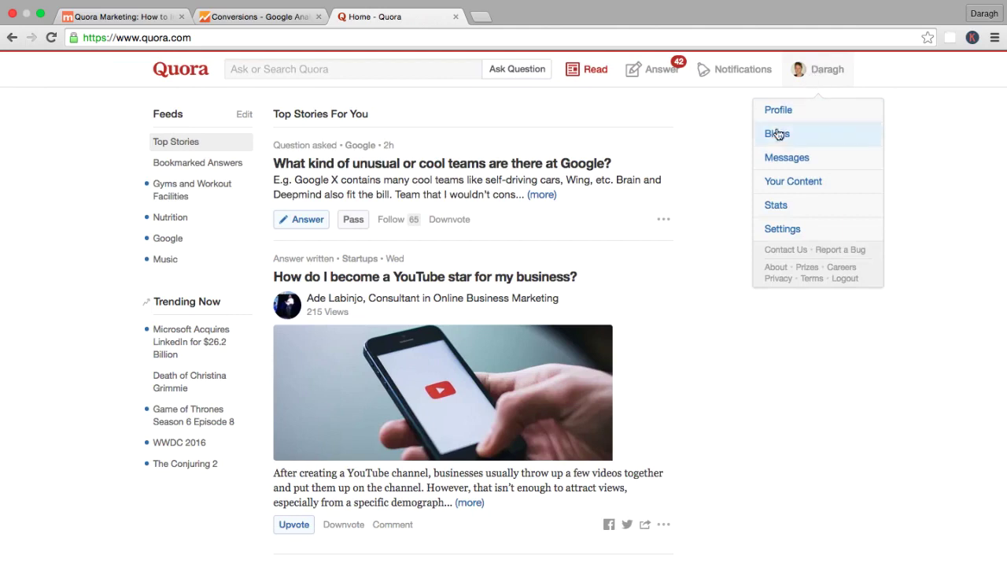
left_click(775, 207)
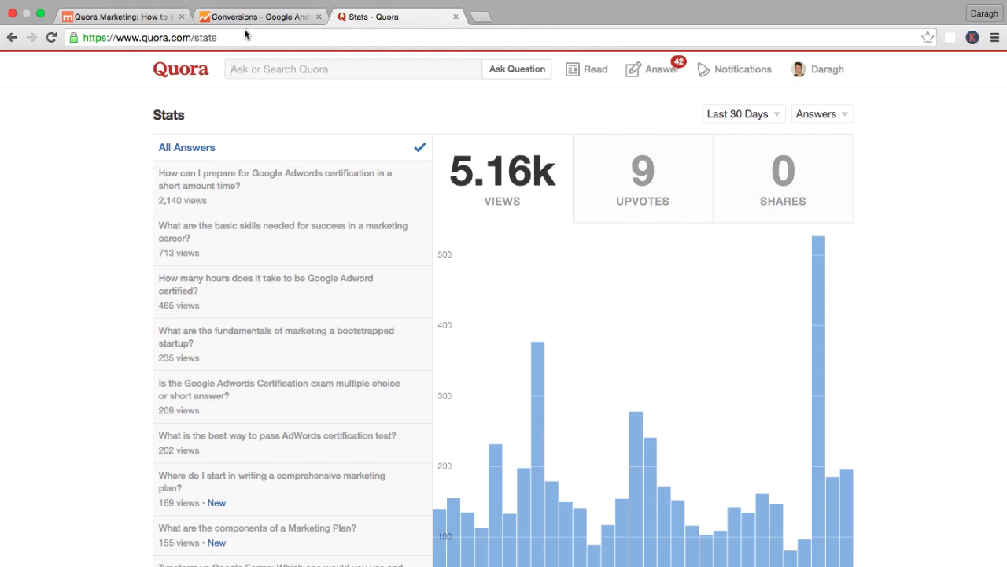
left_click(132, 17)
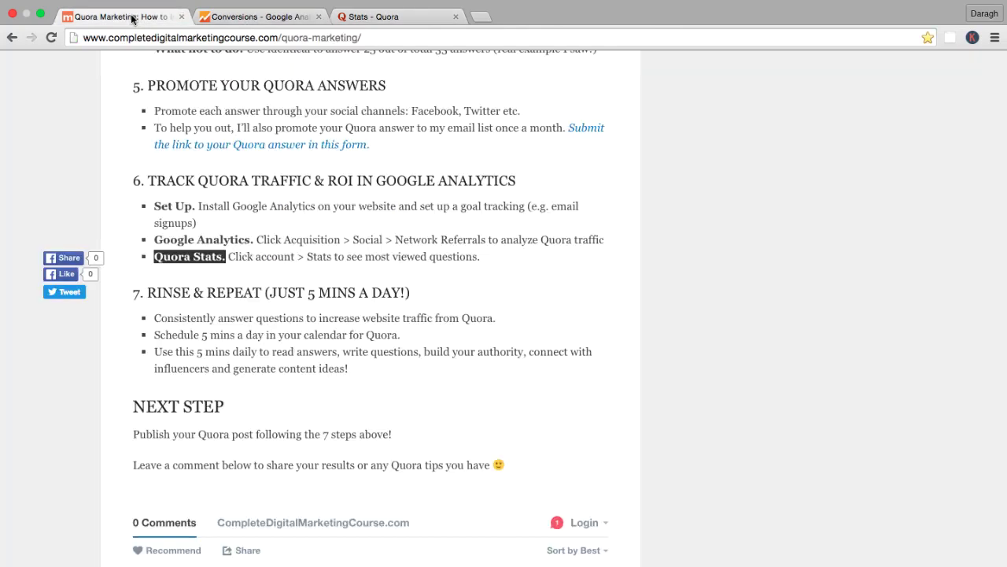
left_click(181, 240)
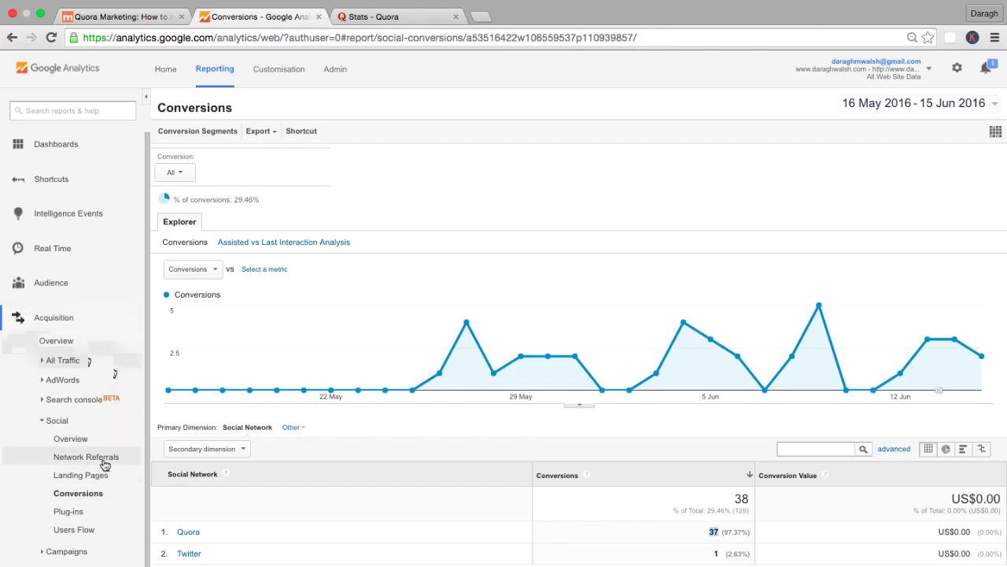
left_click(426, 19)
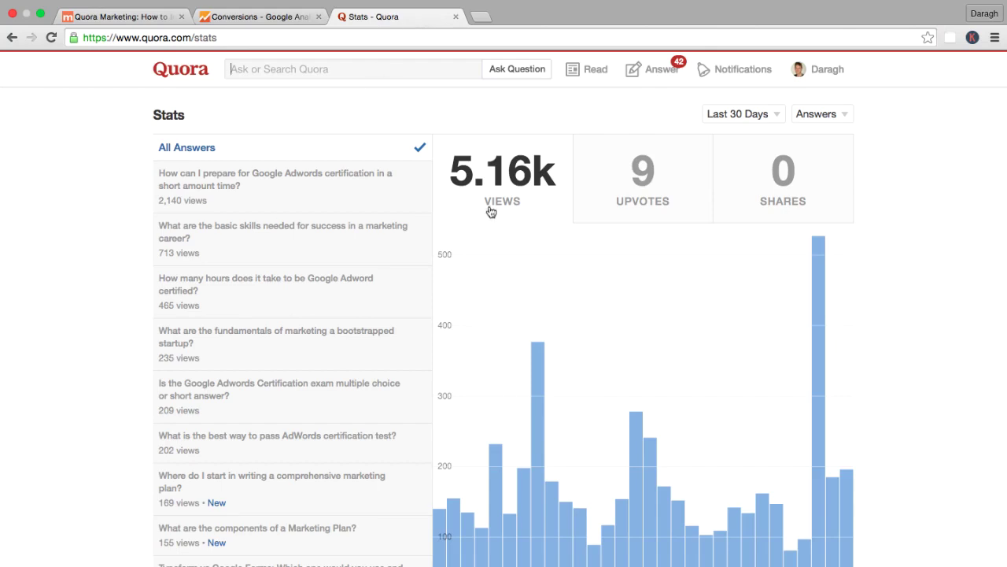
left_click(137, 21)
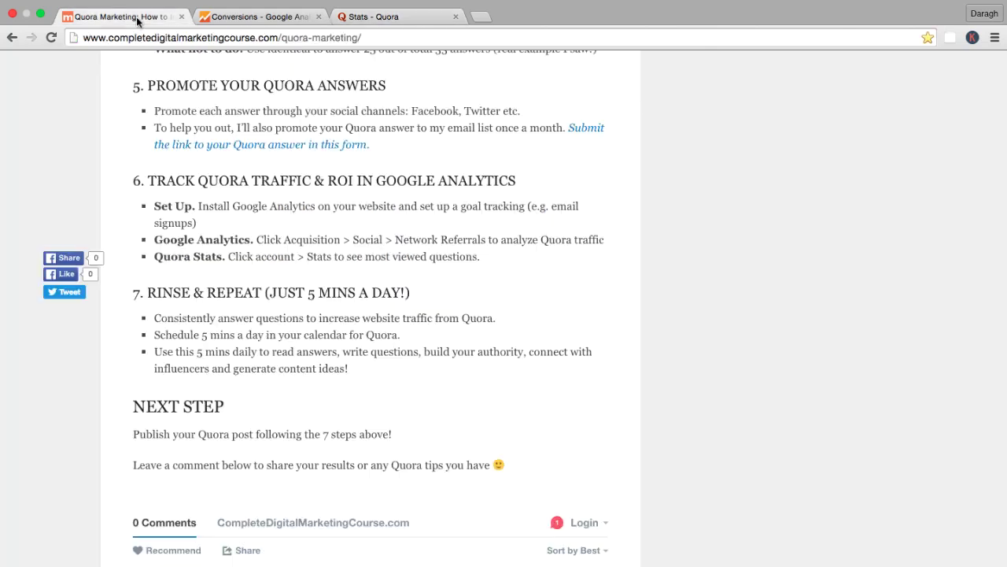